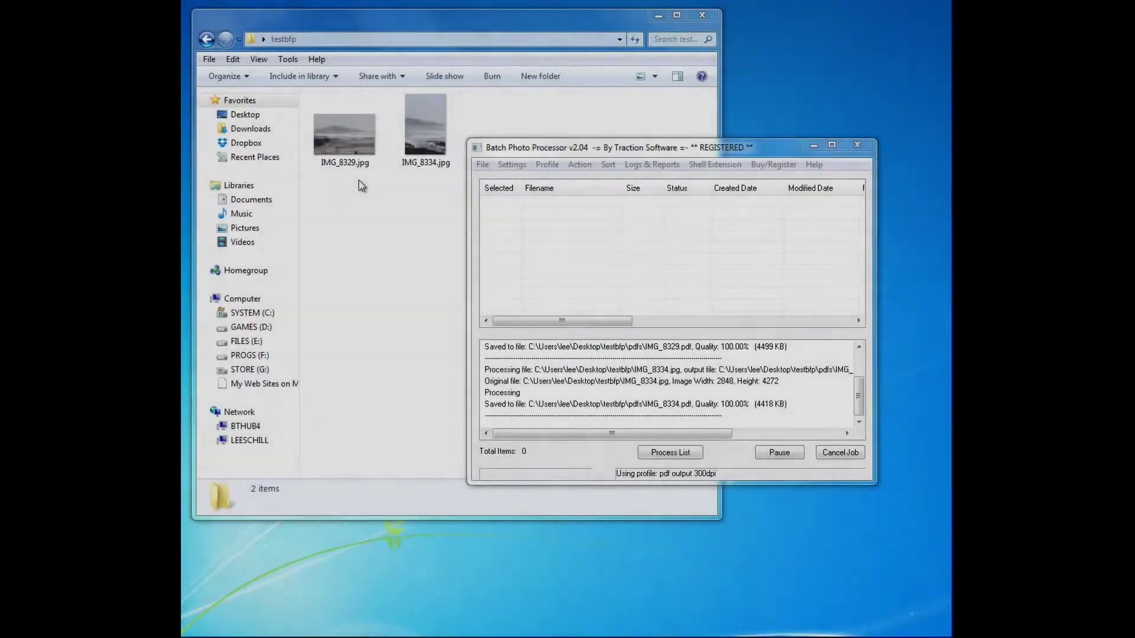
# Convert IMG_8329.jpg to PDF using the pdf output 300dpi profile
pyautogui.click(362, 186)
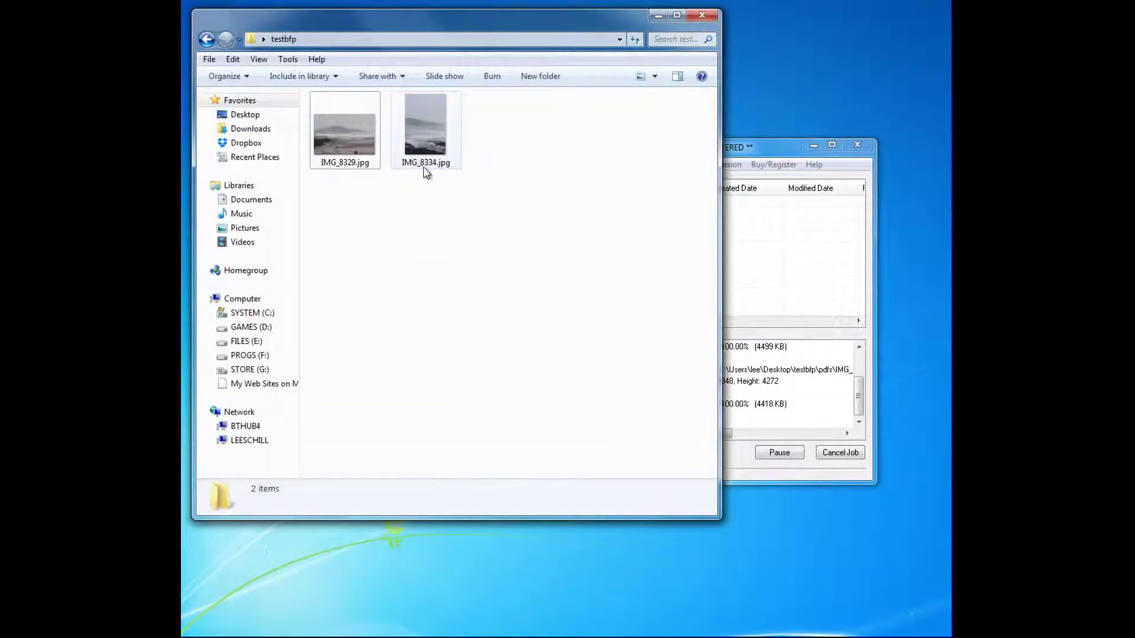
pyautogui.click(737, 232)
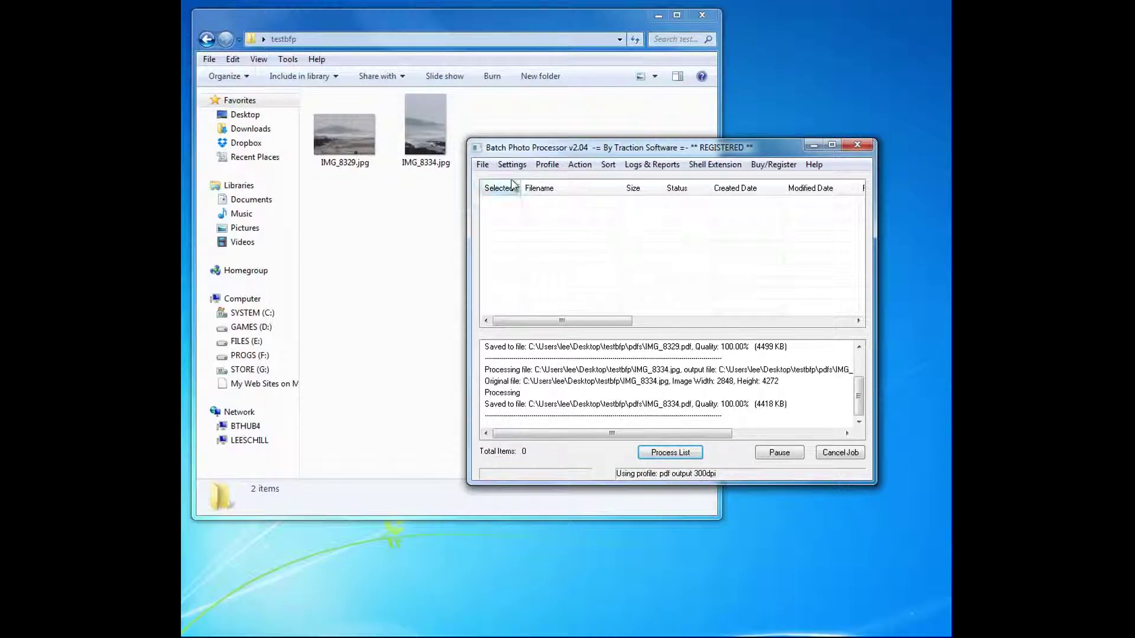
pyautogui.click(544, 166)
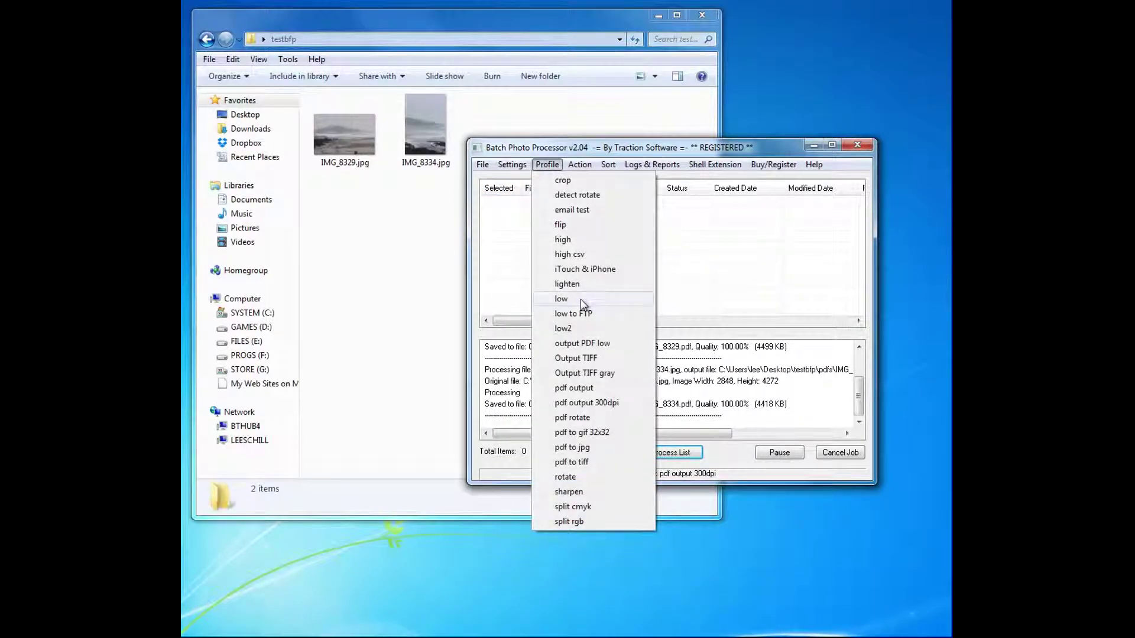
pyautogui.click(589, 404)
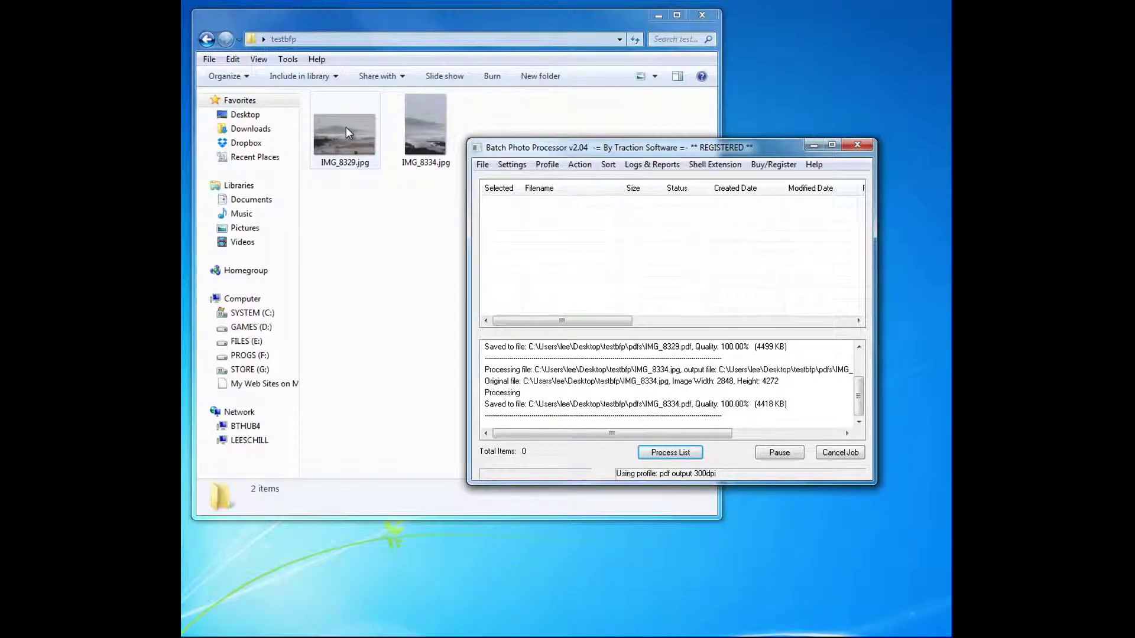
pyautogui.moveTo(347, 126); pyautogui.dragTo(563, 224)
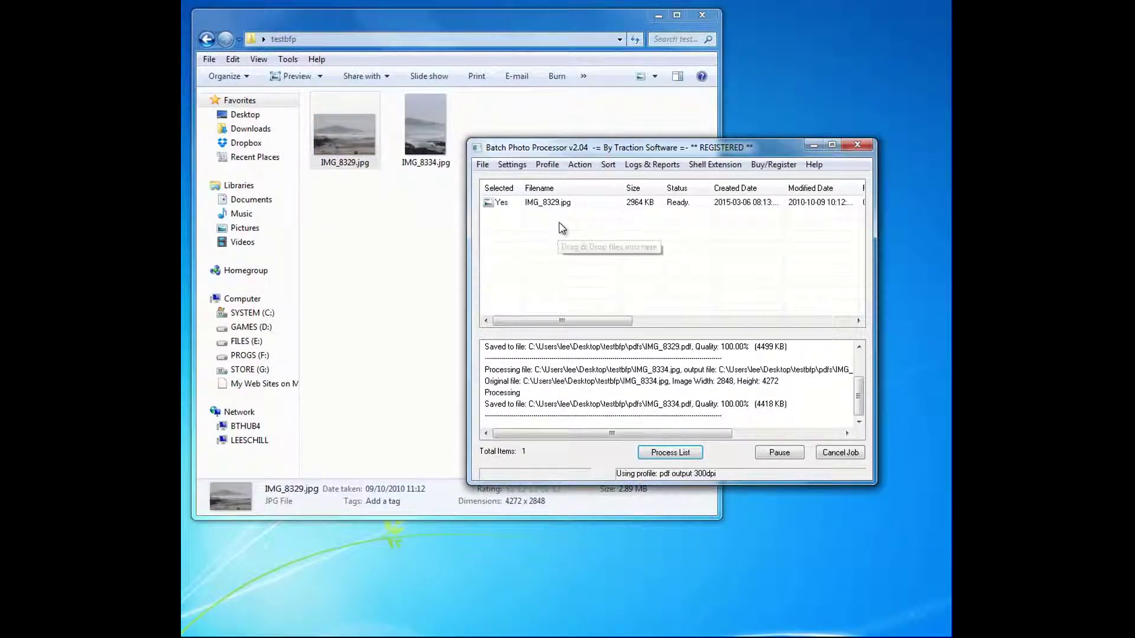
pyautogui.click(678, 453)
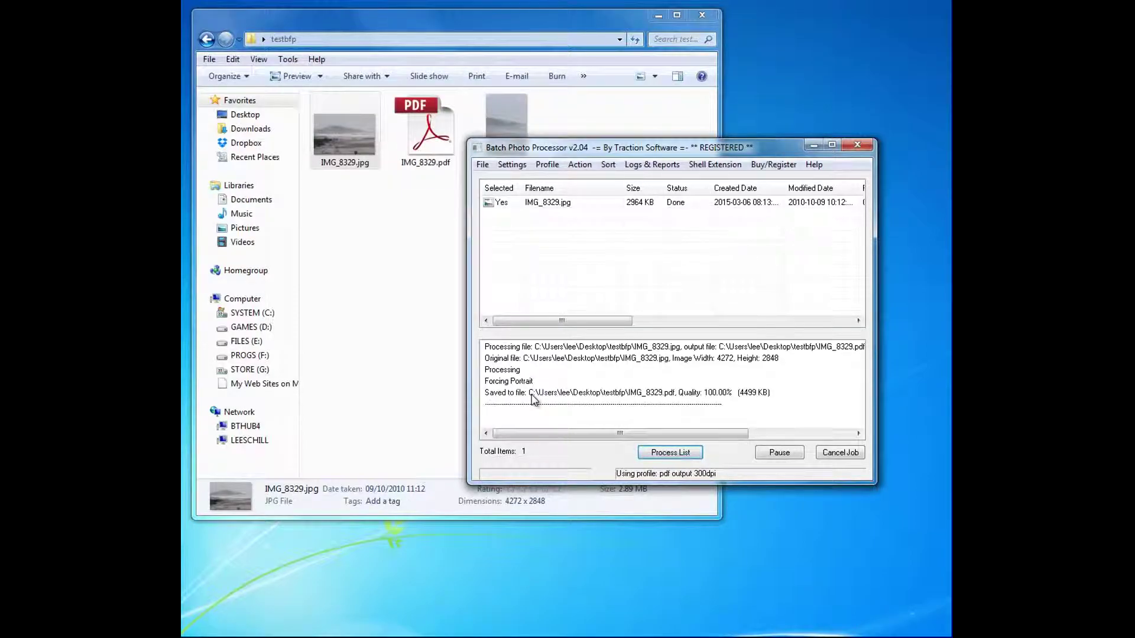
# Open the resulting IMG_8329.pdf in Adobe Reader to check it, then close it
pyautogui.click(371, 276)
pyautogui.doubleClick(424, 131)
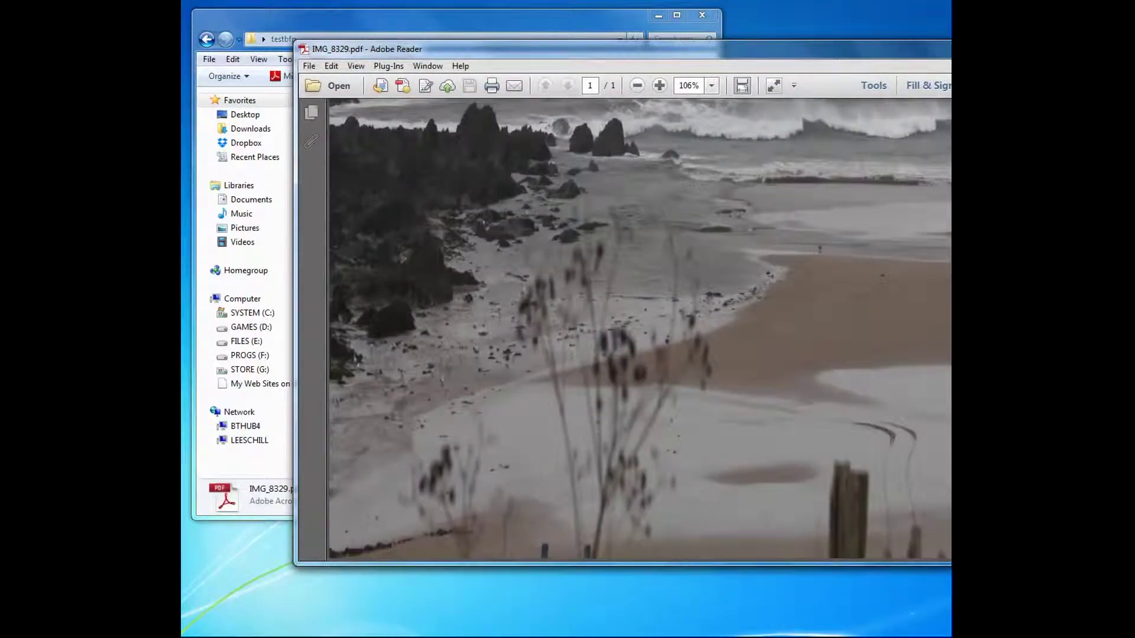
pyautogui.hotkey('alt', 'F4')
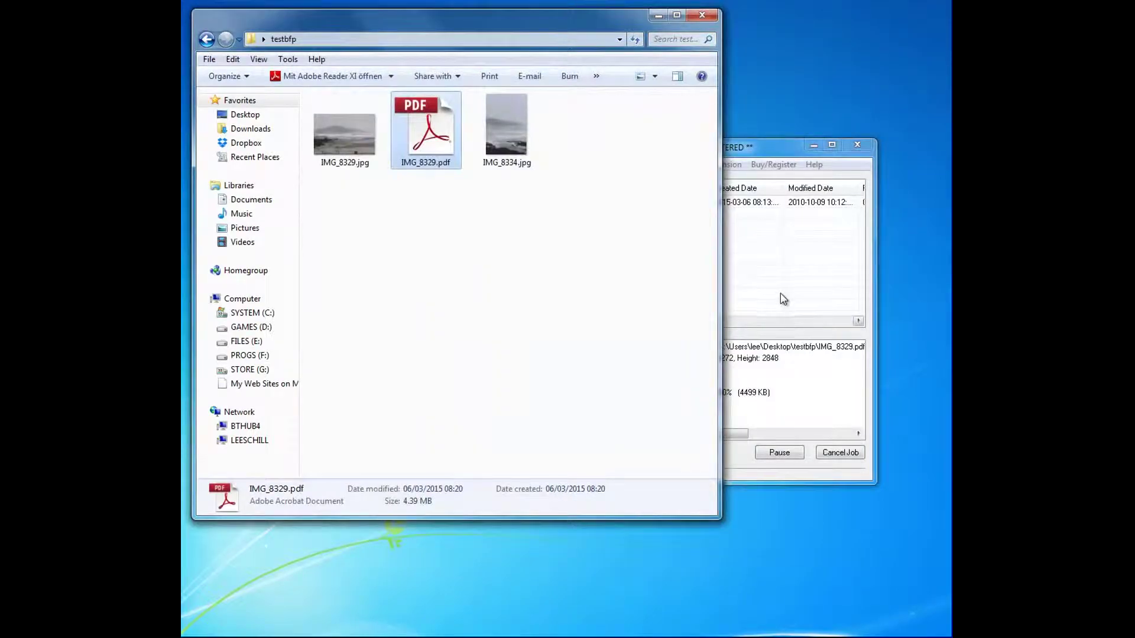
pyautogui.click(768, 292)
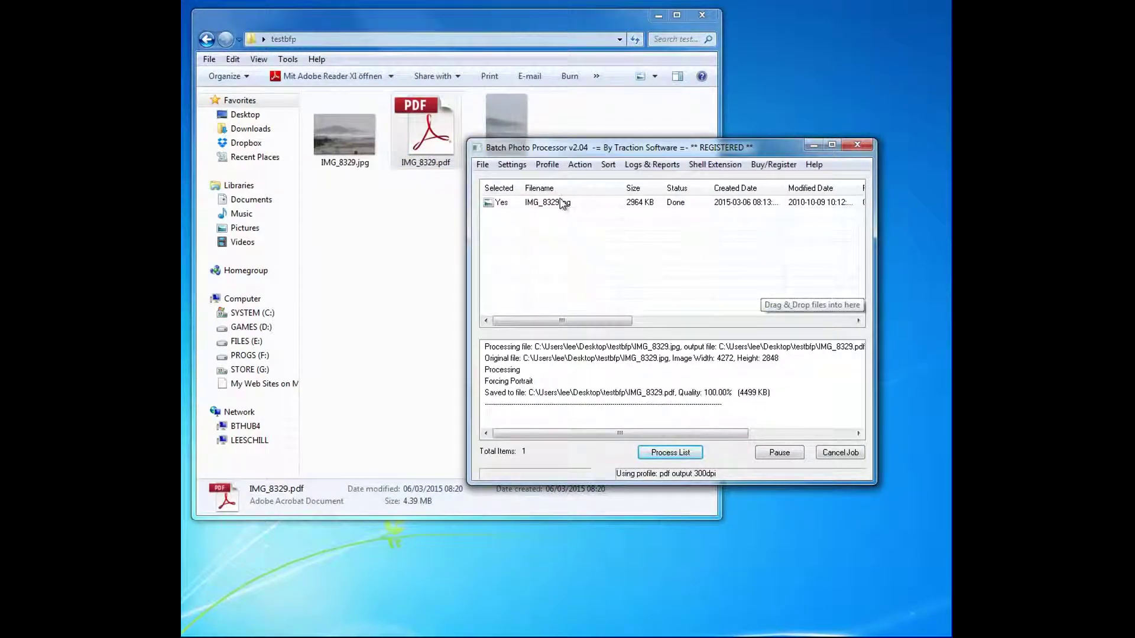
# Set the PDF tab's Ghostscript location to gs9.07\bin and save the 300dpi profile, overwriting it
pyautogui.click(509, 165)
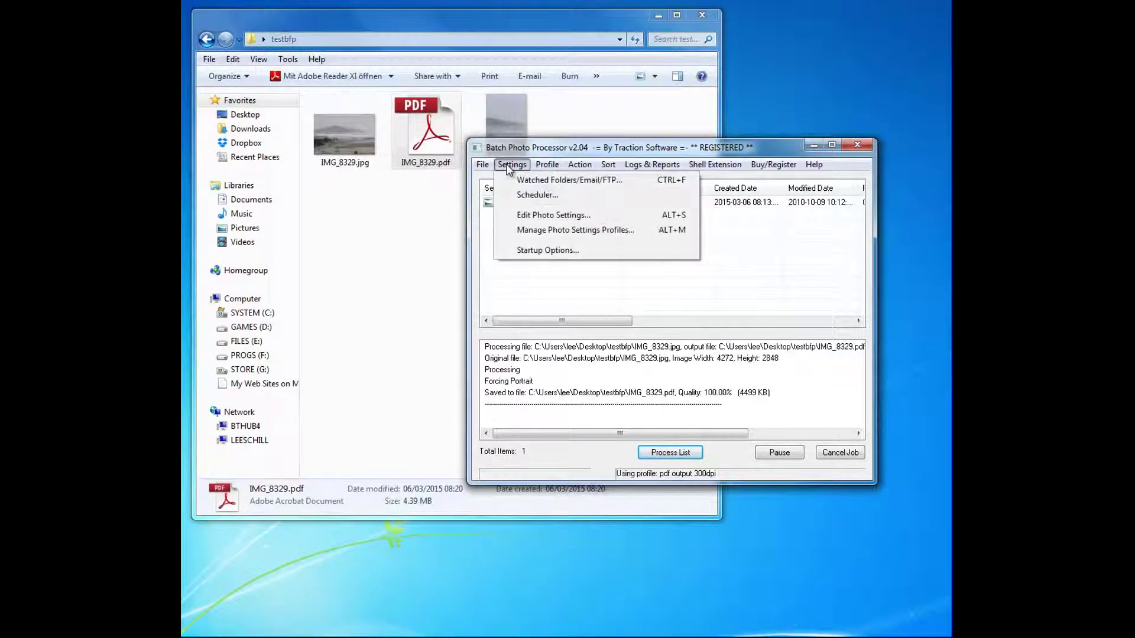
pyautogui.click(551, 216)
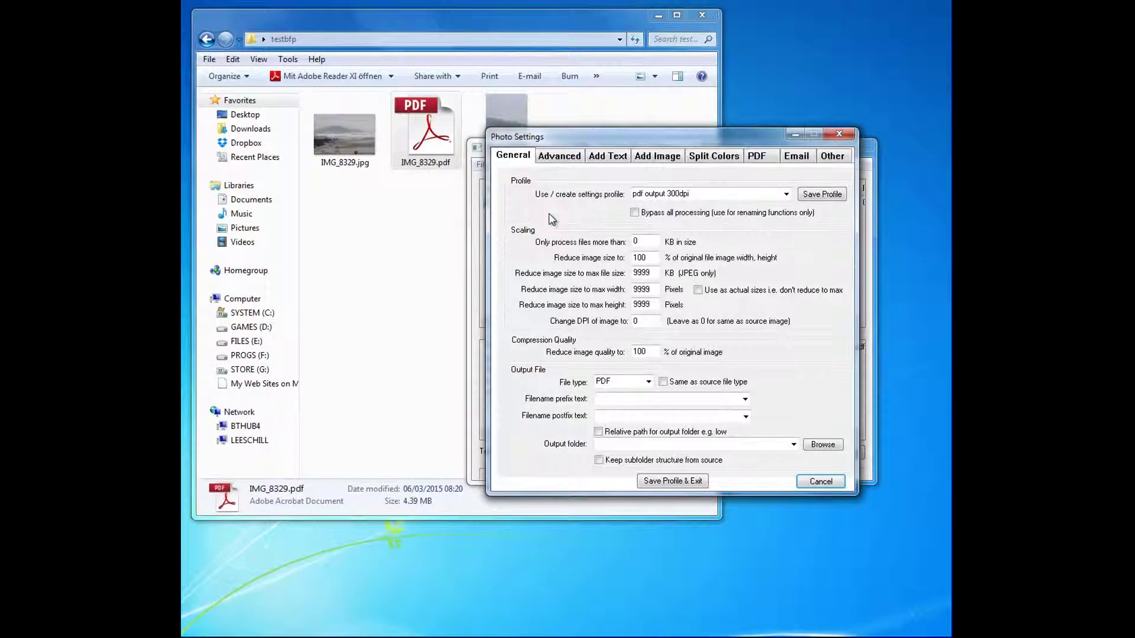
pyautogui.click(763, 158)
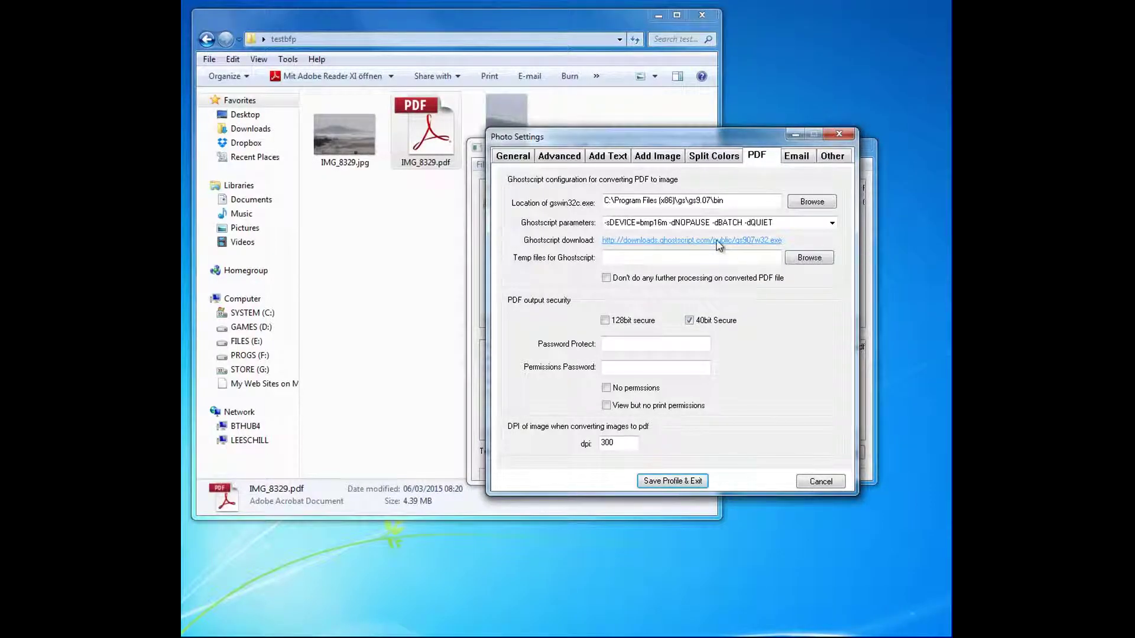
pyautogui.click(819, 206)
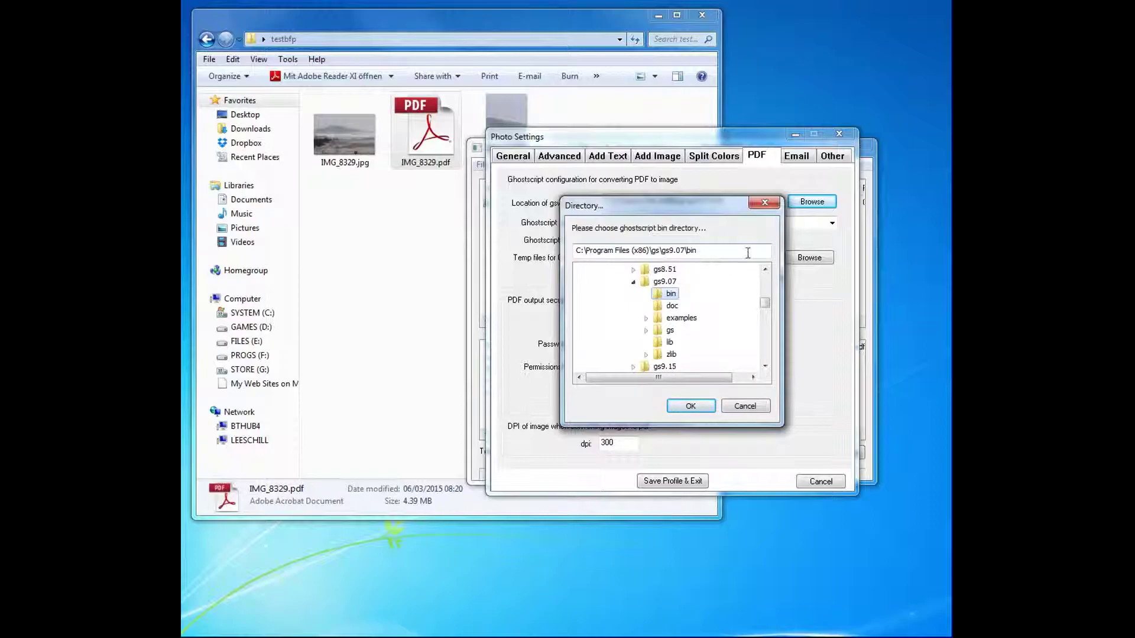
pyautogui.moveTo(748, 253); pyautogui.dragTo(442, 252)
pyautogui.click(674, 297)
pyautogui.click(691, 407)
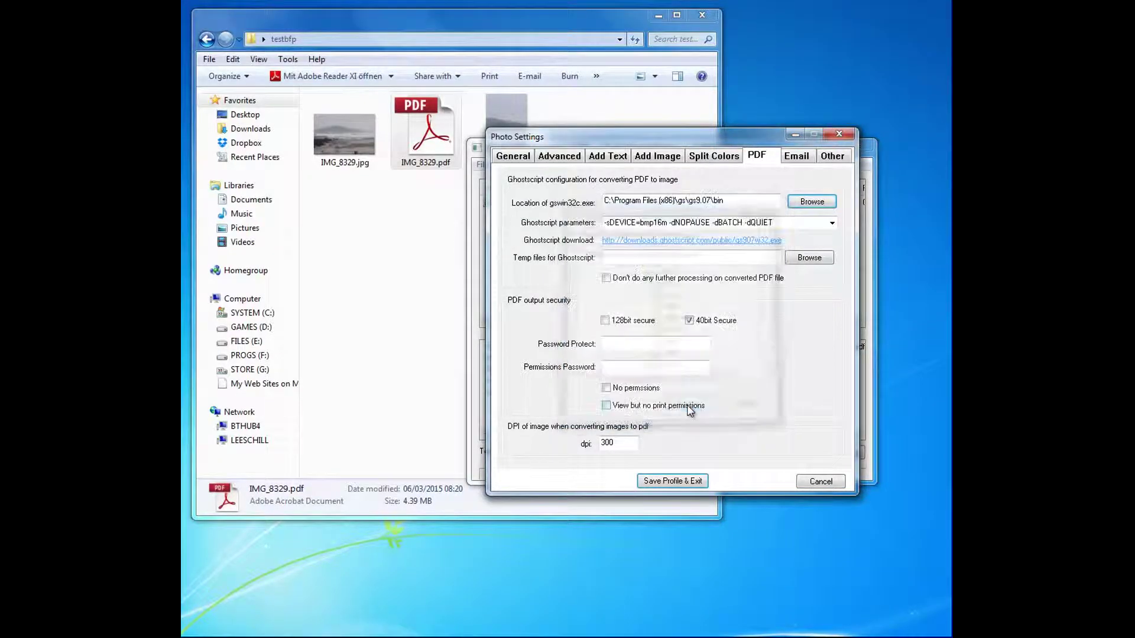
pyautogui.click(684, 482)
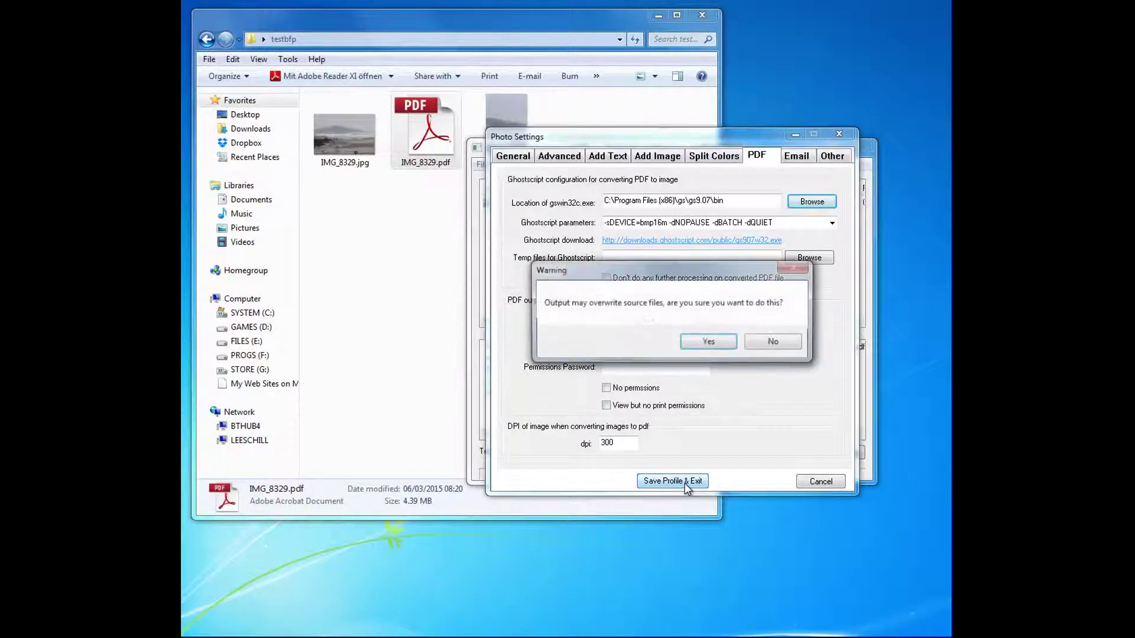
pyautogui.click(733, 342)
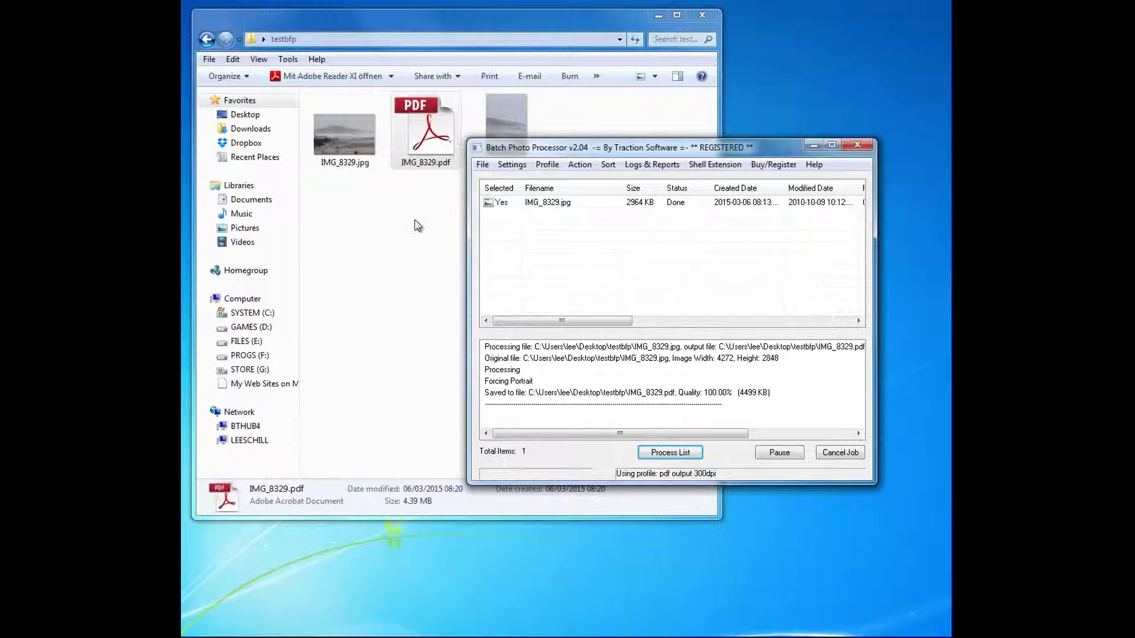
# Delete IMG_8329.pdf from testbfp to the Recycle Bin
pyautogui.click(427, 148)
pyautogui.press('Delete')
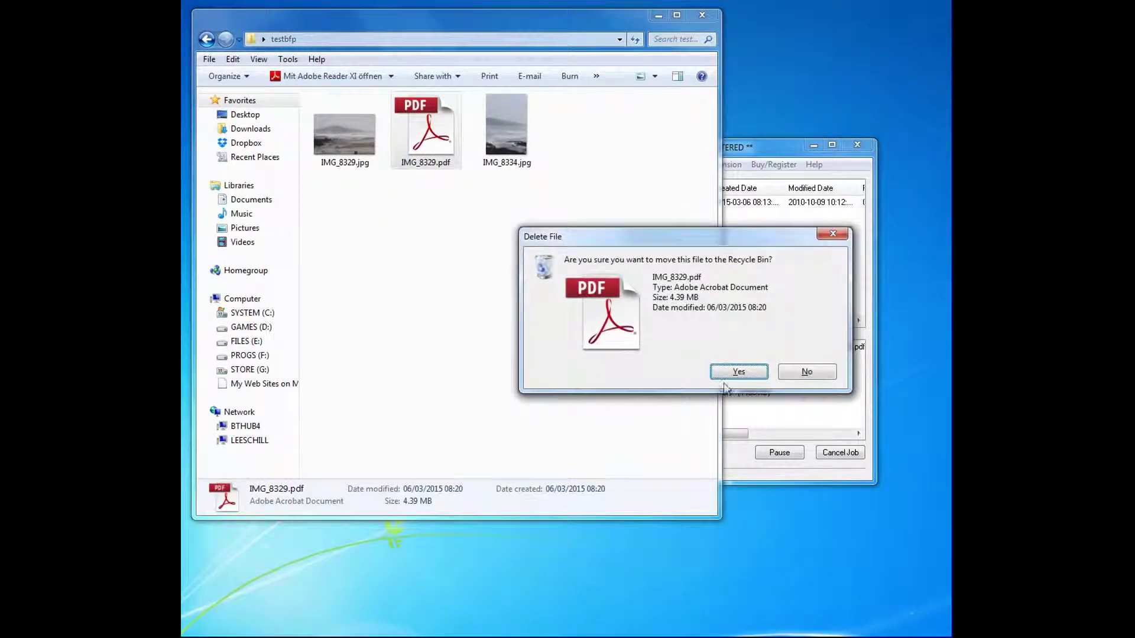
pyautogui.press('Return')
# Create a new subfolder named 'pdfs' in testbfp
pyautogui.rightClick(440, 234)
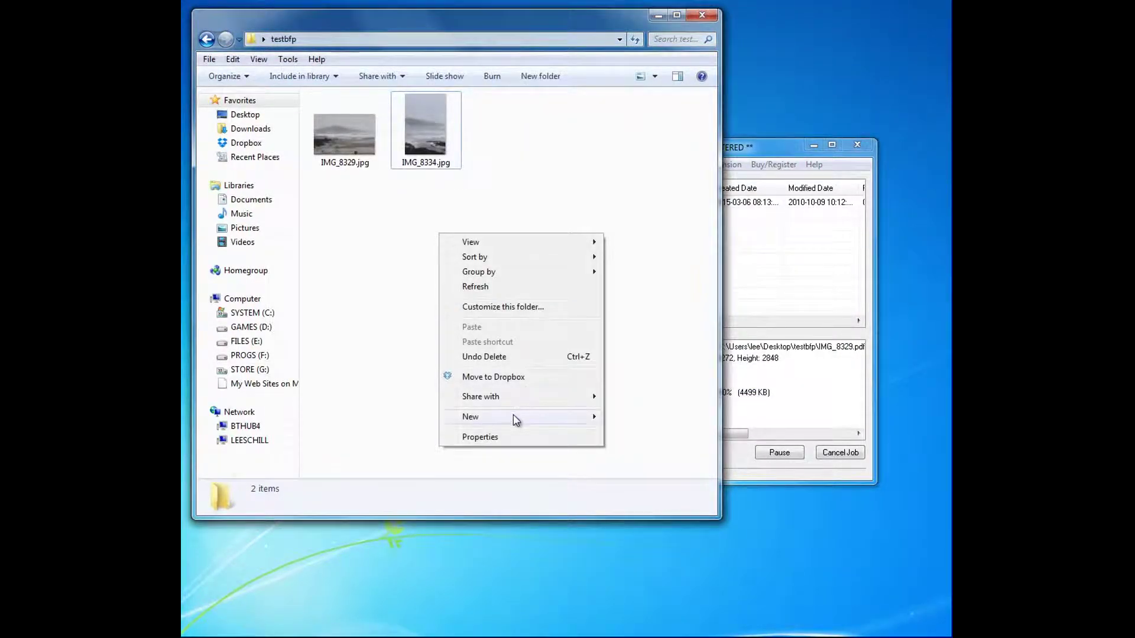
pyautogui.moveTo(471, 417)
pyautogui.click(635, 69)
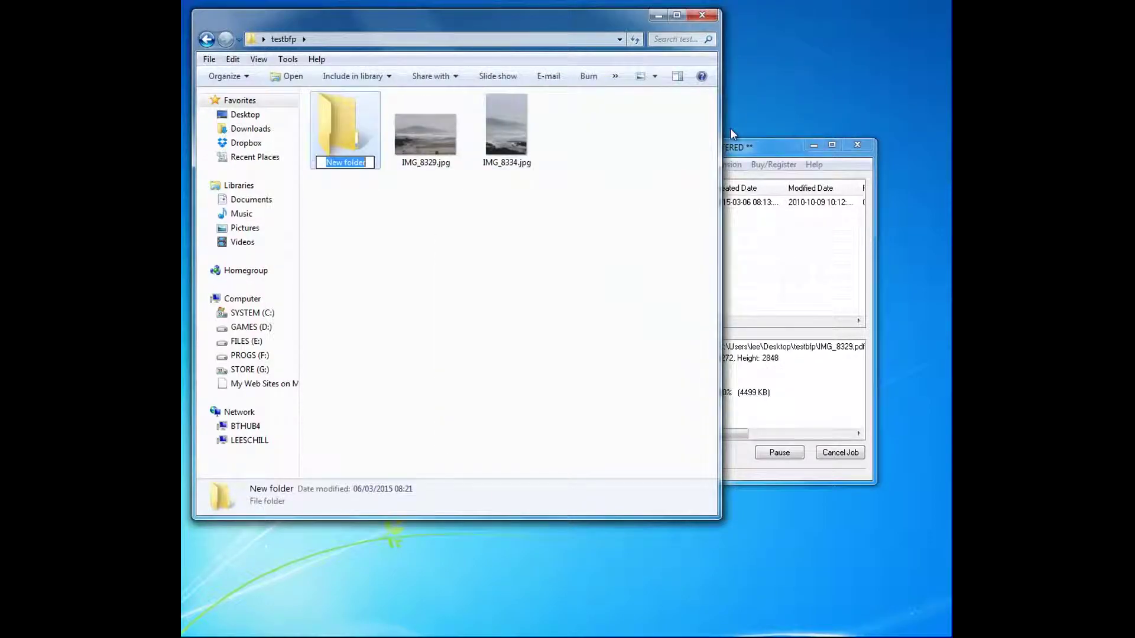
pyautogui.write('pdfs')
pyautogui.press('Return')
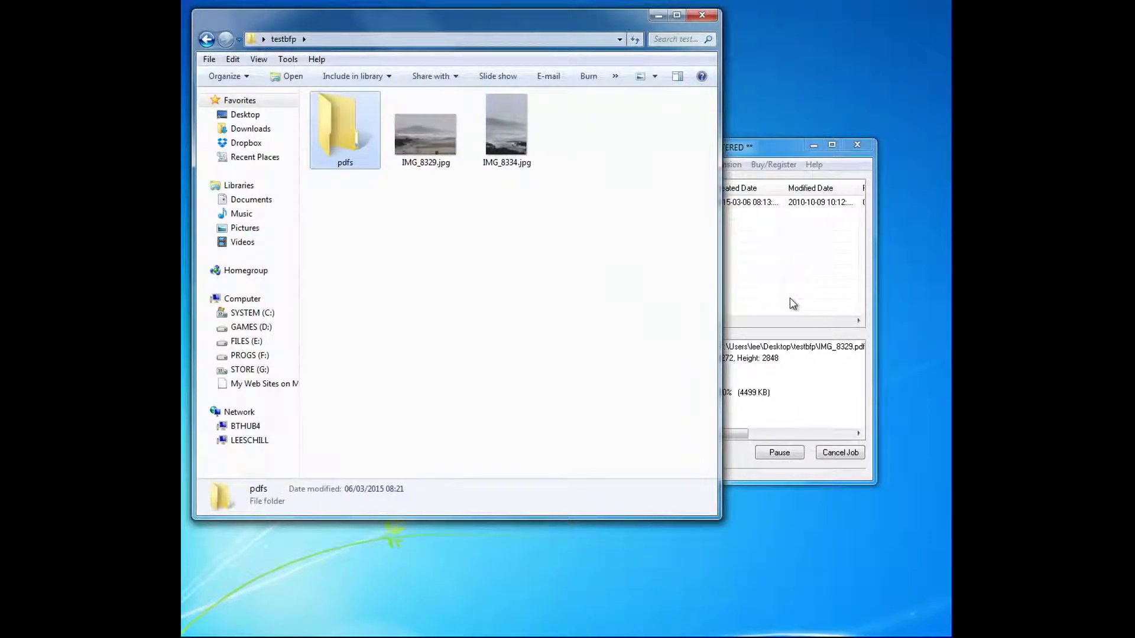
# Remove IMG_8329.jpg from Batch Photo Processor's processing list
pyautogui.click(785, 284)
pyautogui.click(541, 203)
pyautogui.press('Delete')
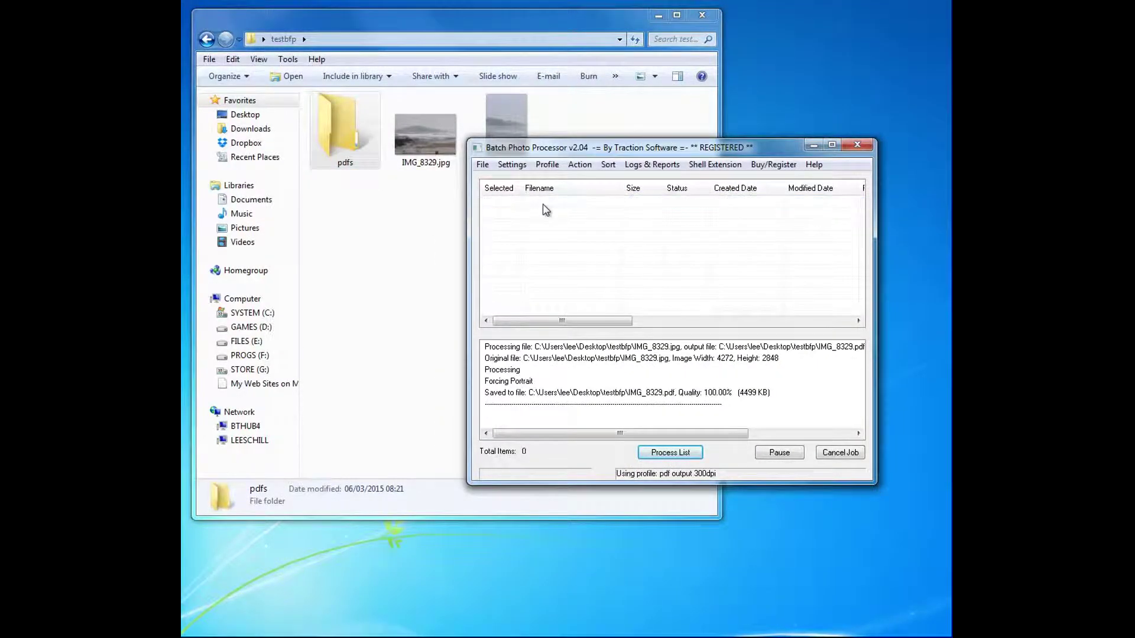
pyautogui.click(656, 165)
pyautogui.click(535, 184)
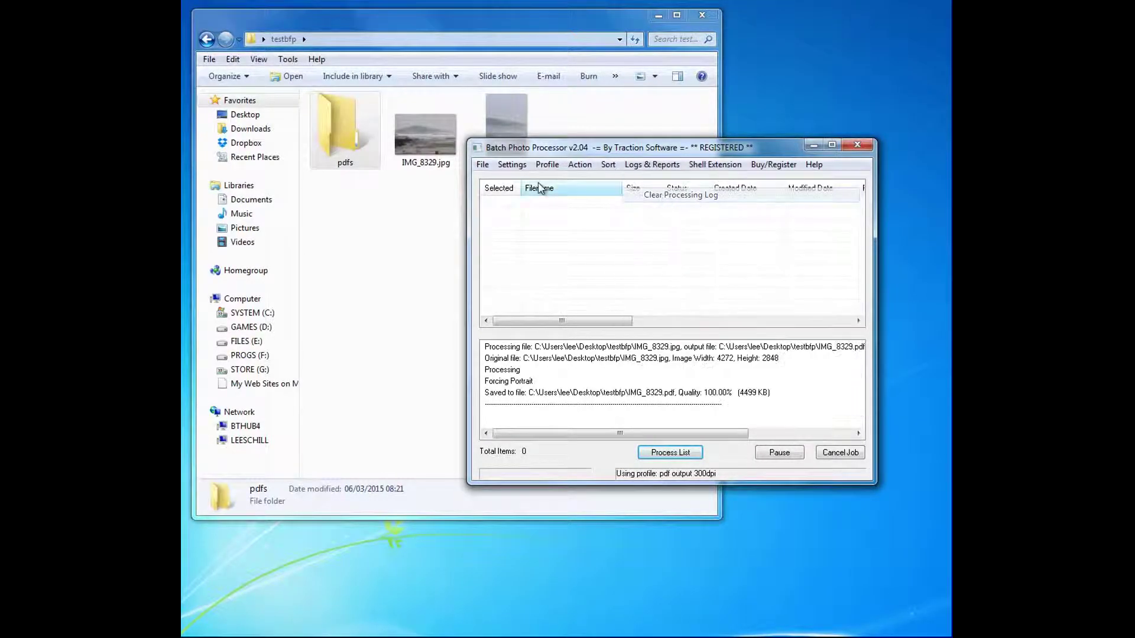
# Add testbfp as a watched folder by pasting its path copied from Explorer
pyautogui.click(512, 166)
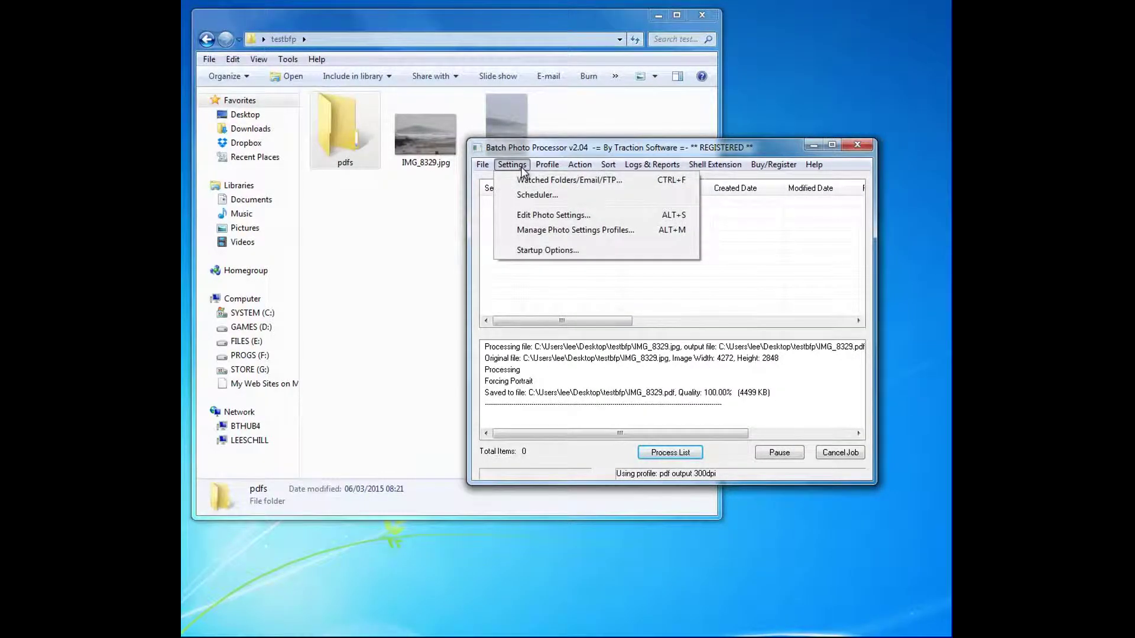
pyautogui.click(538, 180)
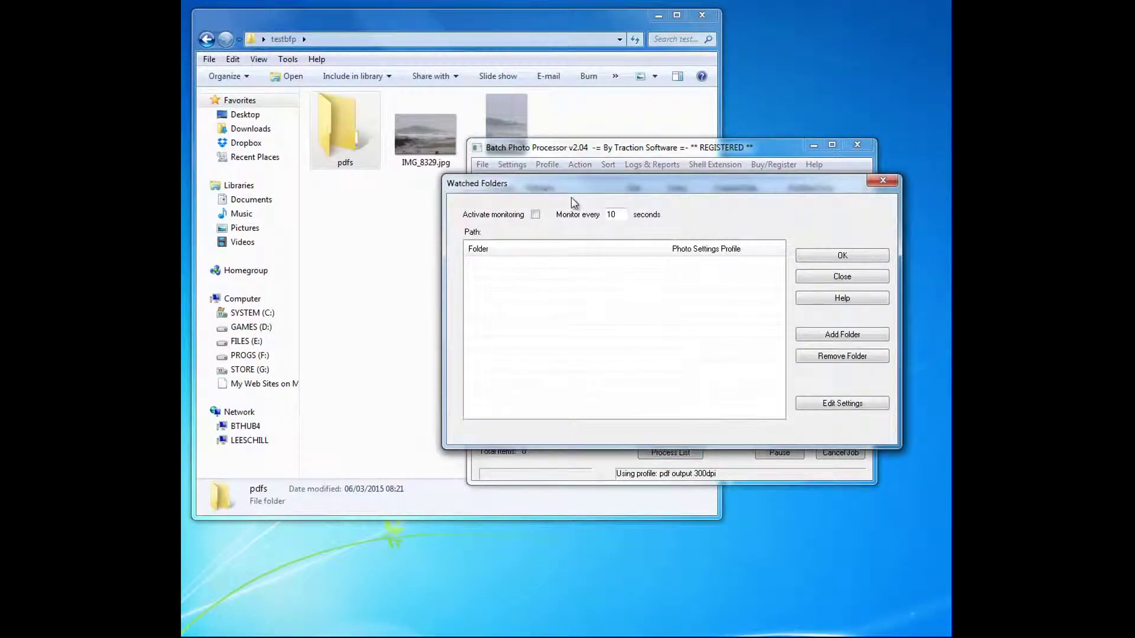
pyautogui.click(866, 340)
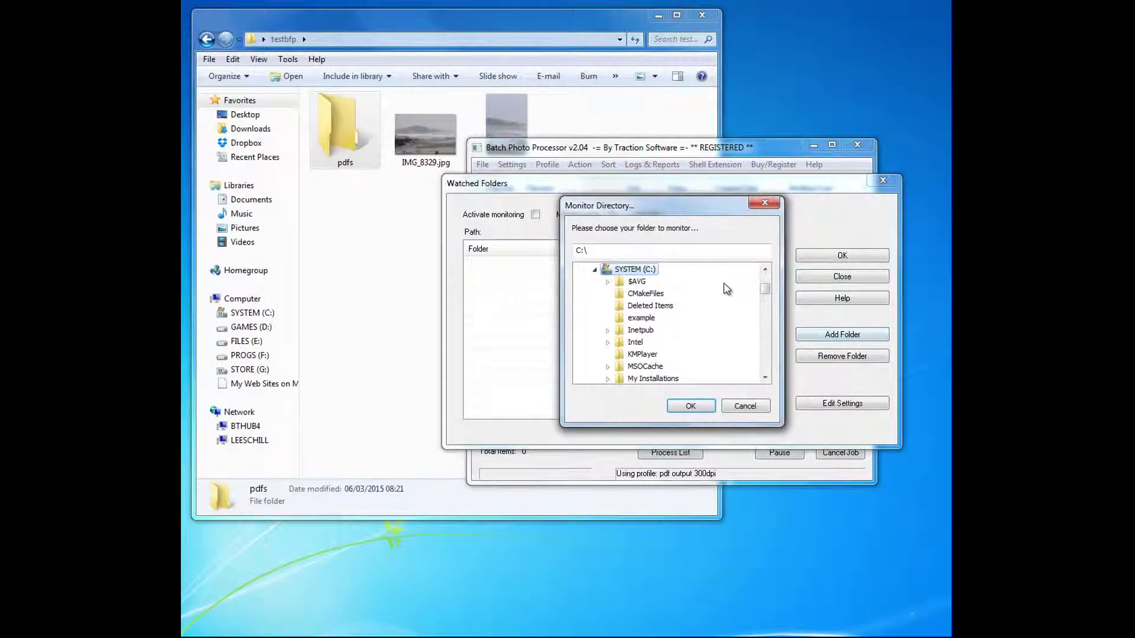
pyautogui.click(376, 40)
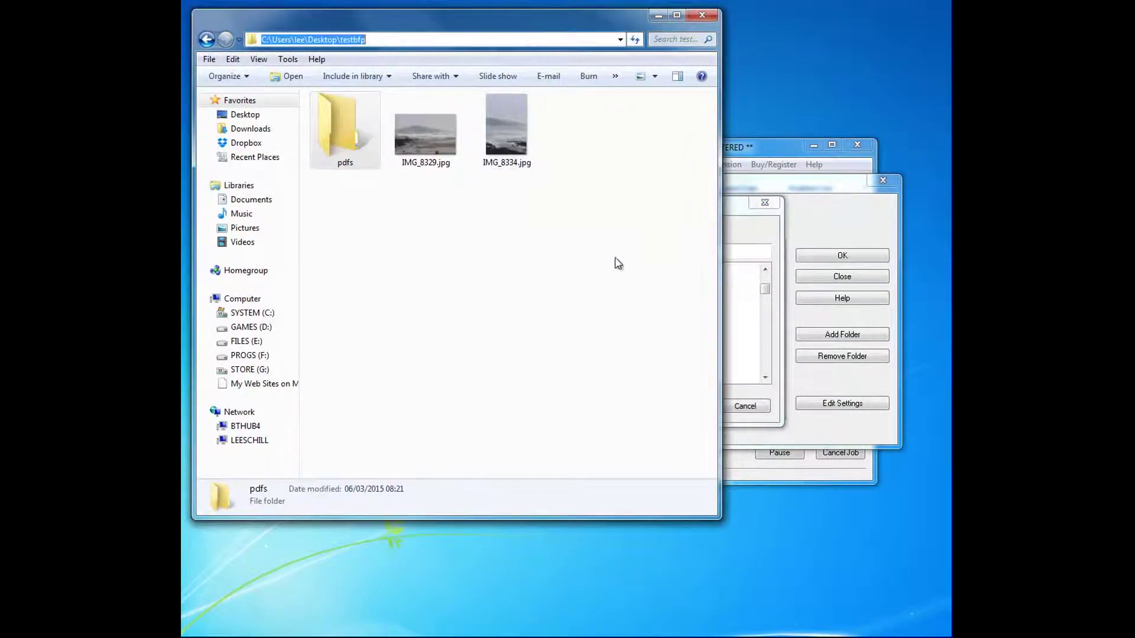
pyautogui.click(750, 249)
pyautogui.hotkey('ctrl', 'a')
pyautogui.write('C:\\Users\\lee\\Desktop\\testbfp')
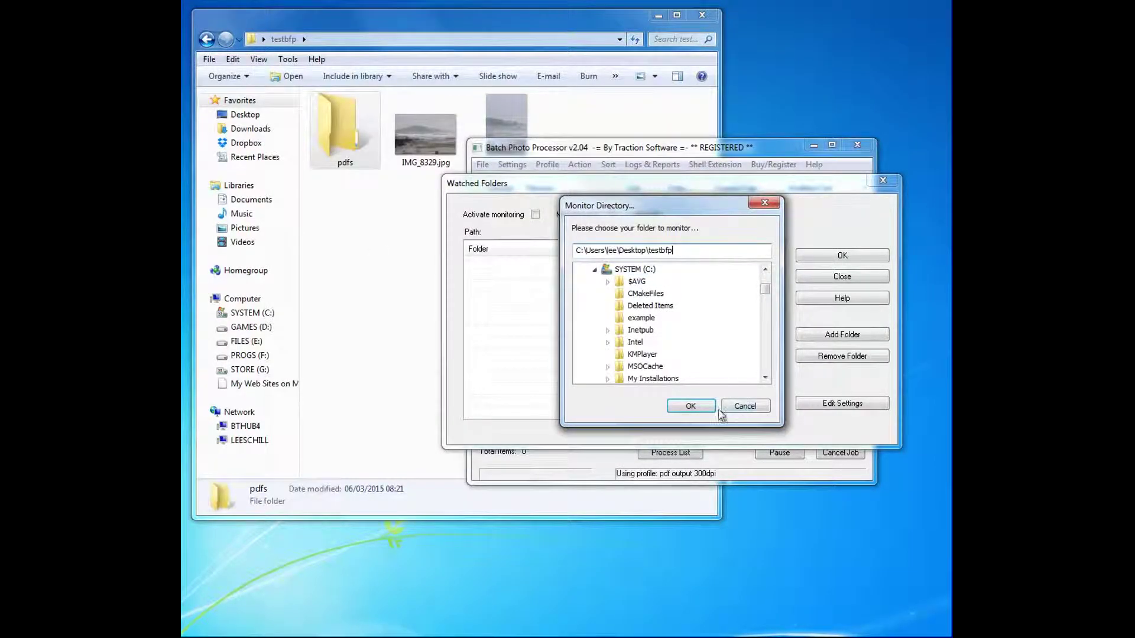
pyautogui.click(690, 406)
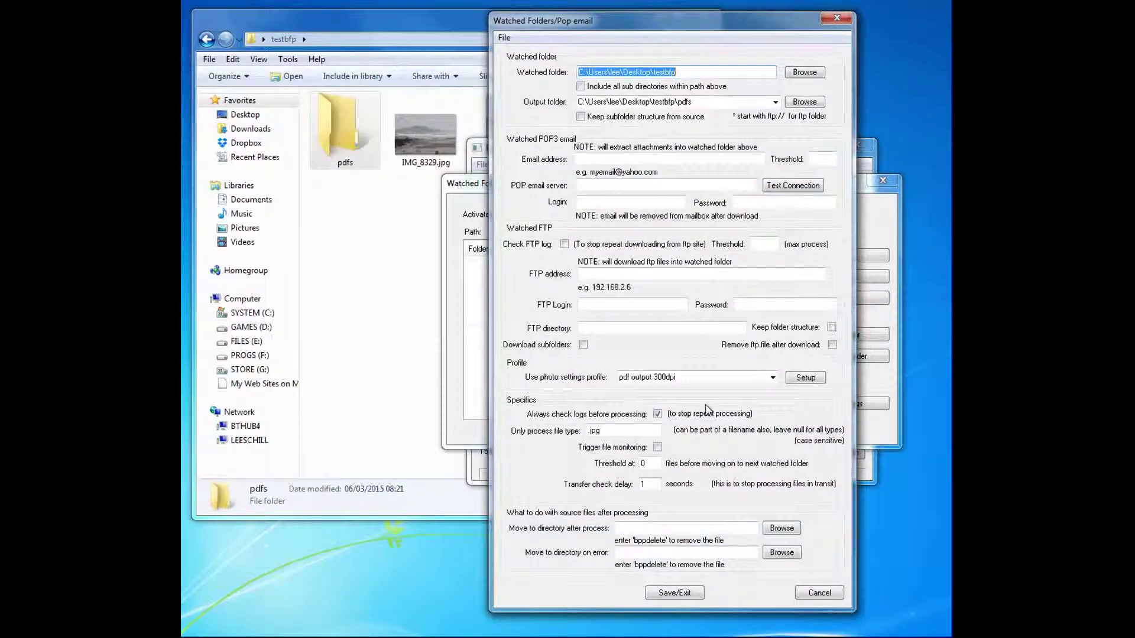
# Confirm output goes to testbfp\pdfs for .jpg files and save the watch entry
pyautogui.click(701, 102)
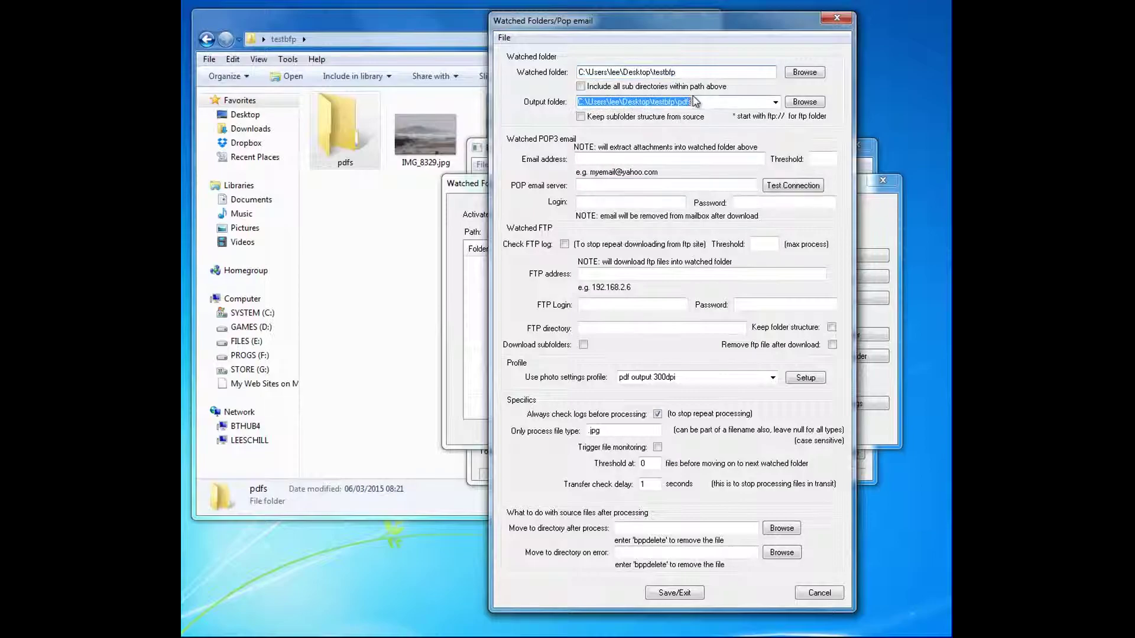
pyautogui.click(702, 102)
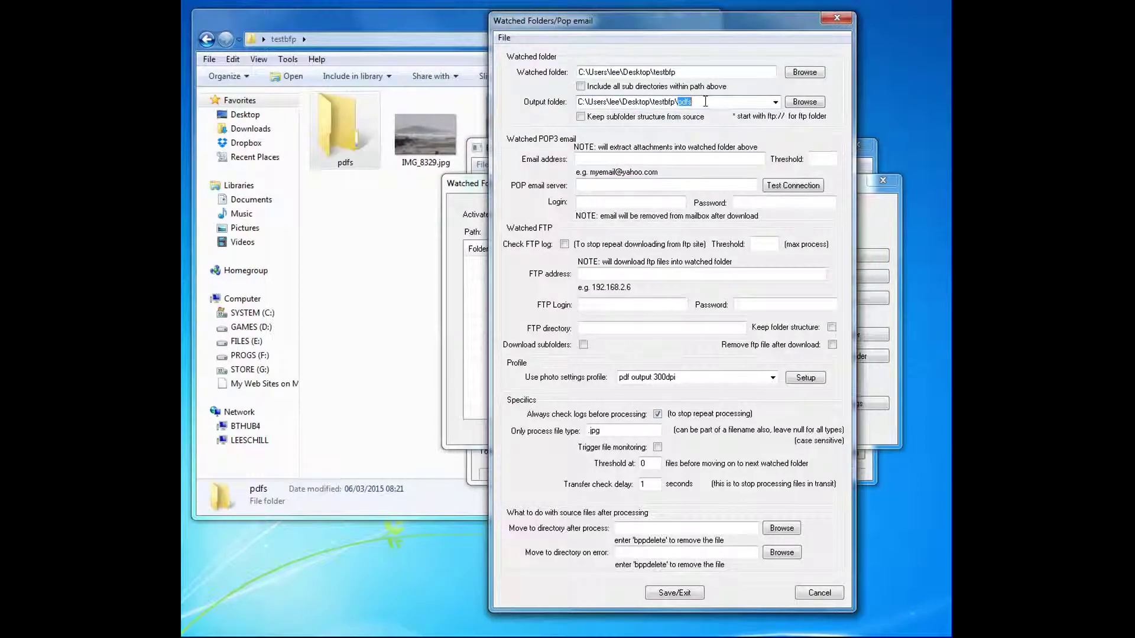
pyautogui.click(709, 102)
pyautogui.click(711, 104)
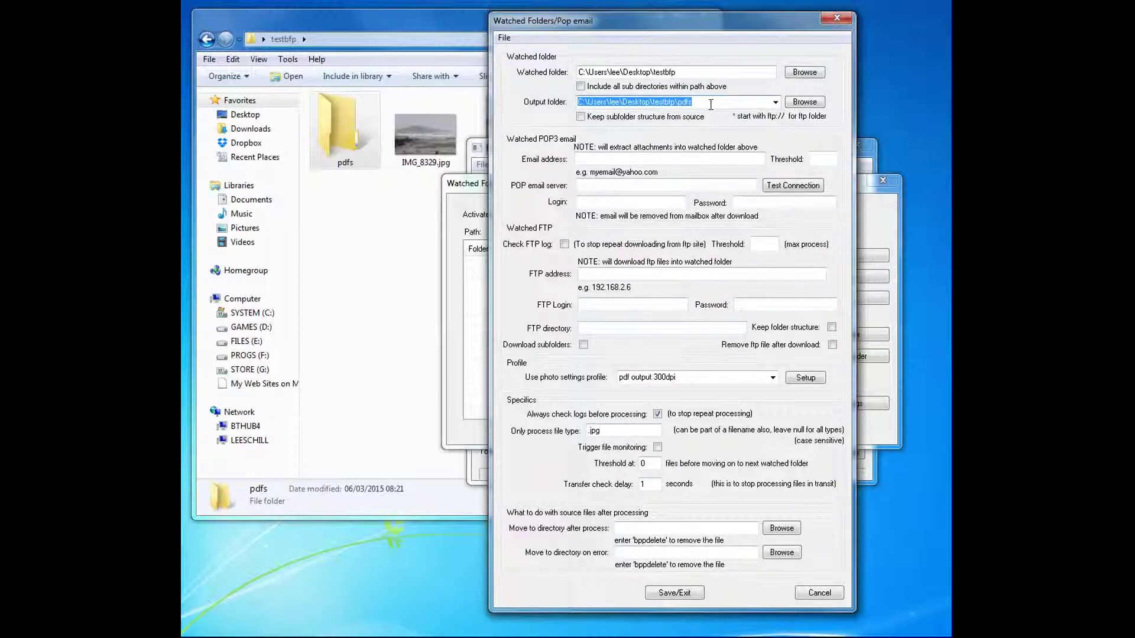
pyautogui.click(711, 104)
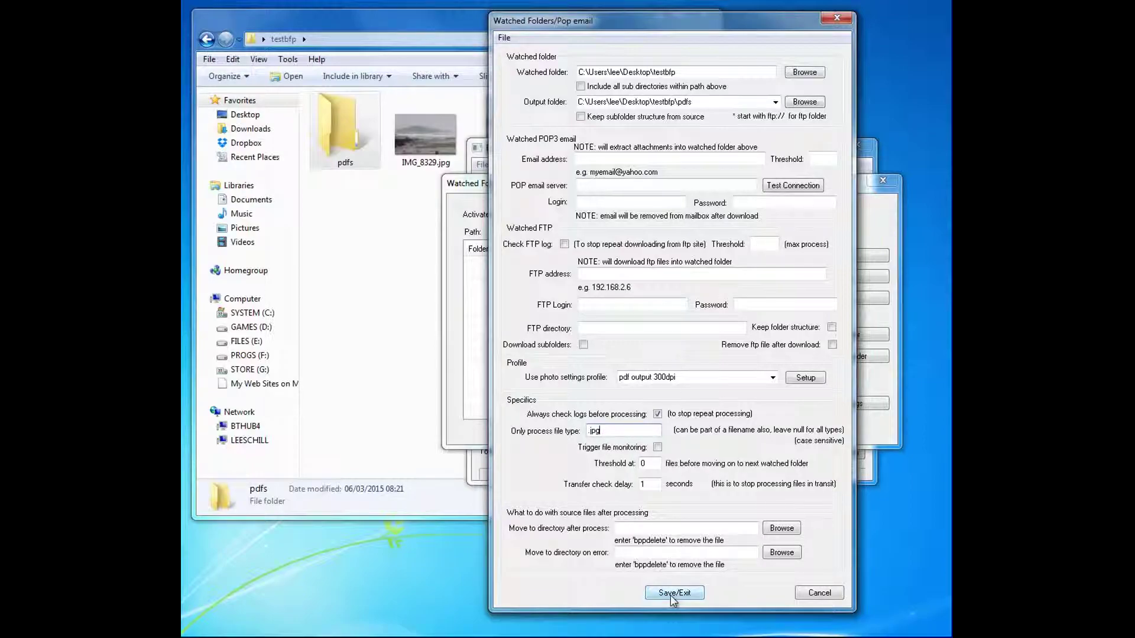
pyautogui.click(670, 593)
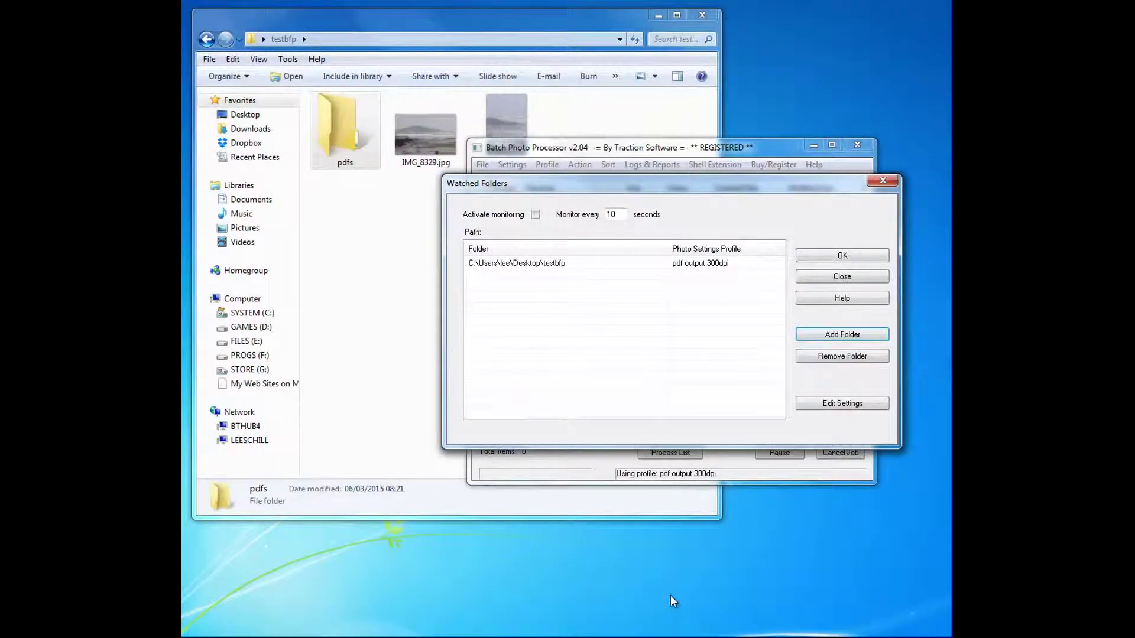
# Activate monitoring of testbfp and open the pdfs folder to watch PDFs appear
pyautogui.click(536, 214)
pyautogui.click(852, 255)
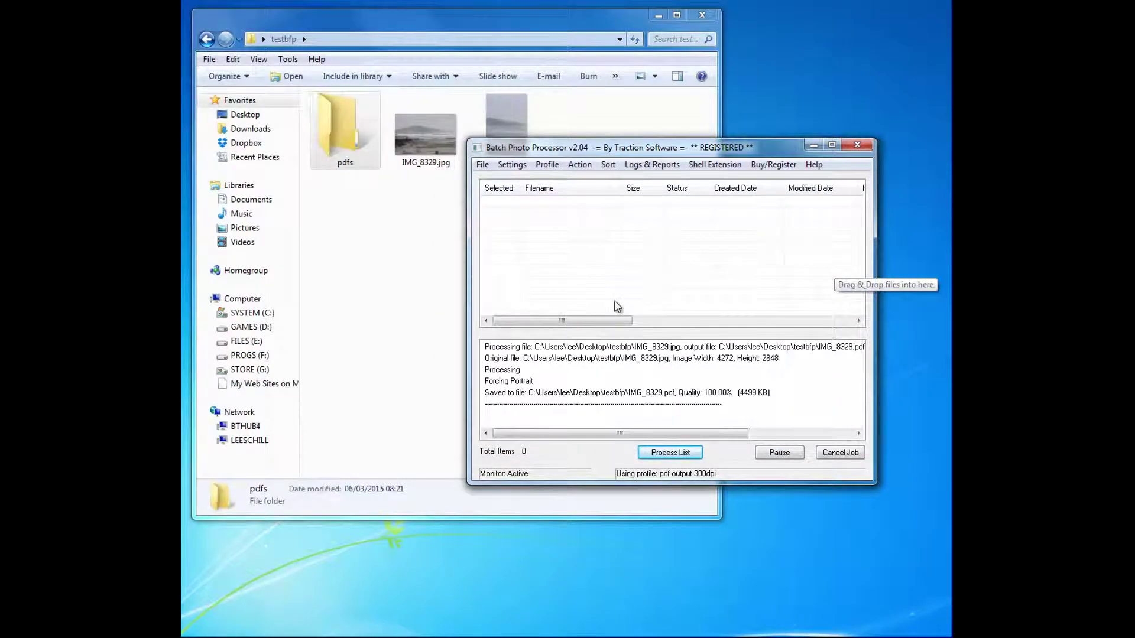
pyautogui.moveTo(526, 150); pyautogui.dragTo(637, 173)
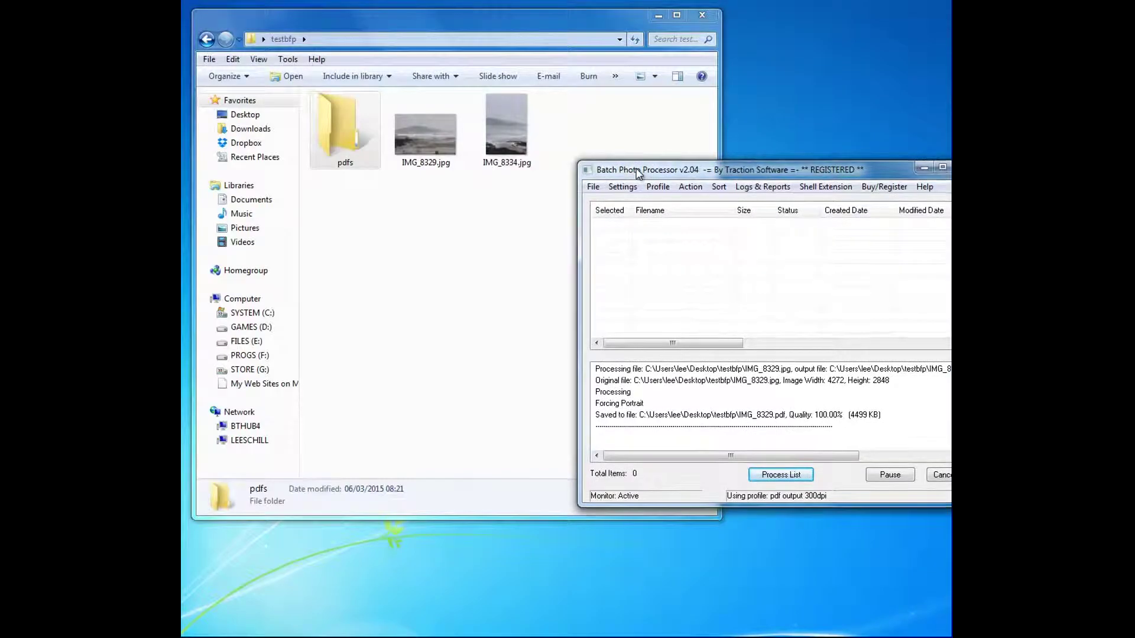
pyautogui.doubleClick(348, 148)
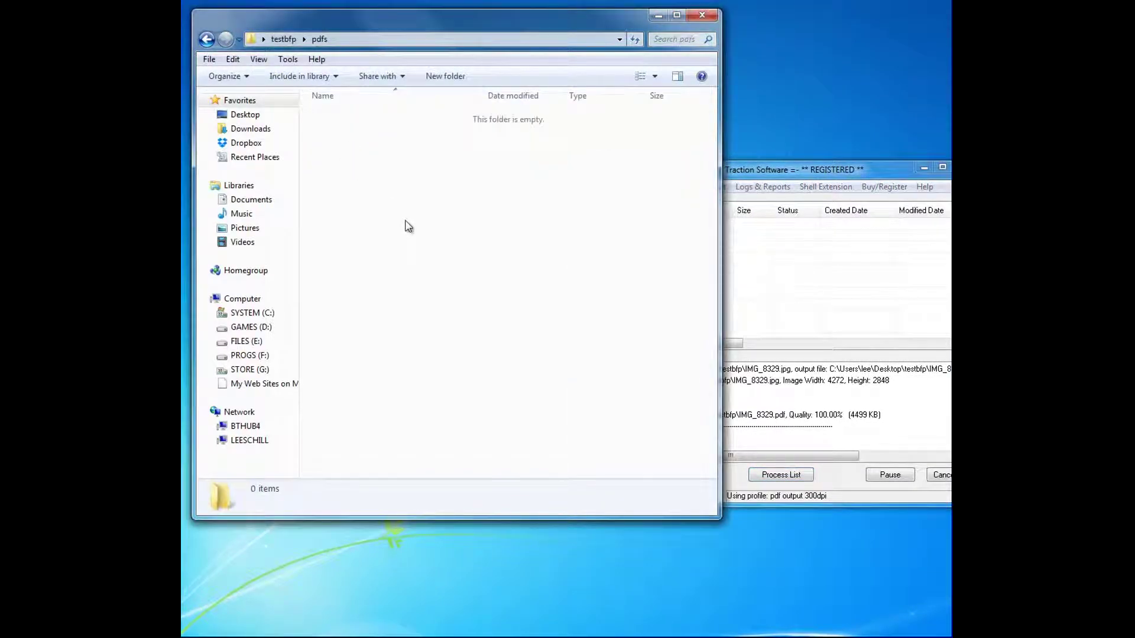
pyautogui.click(791, 173)
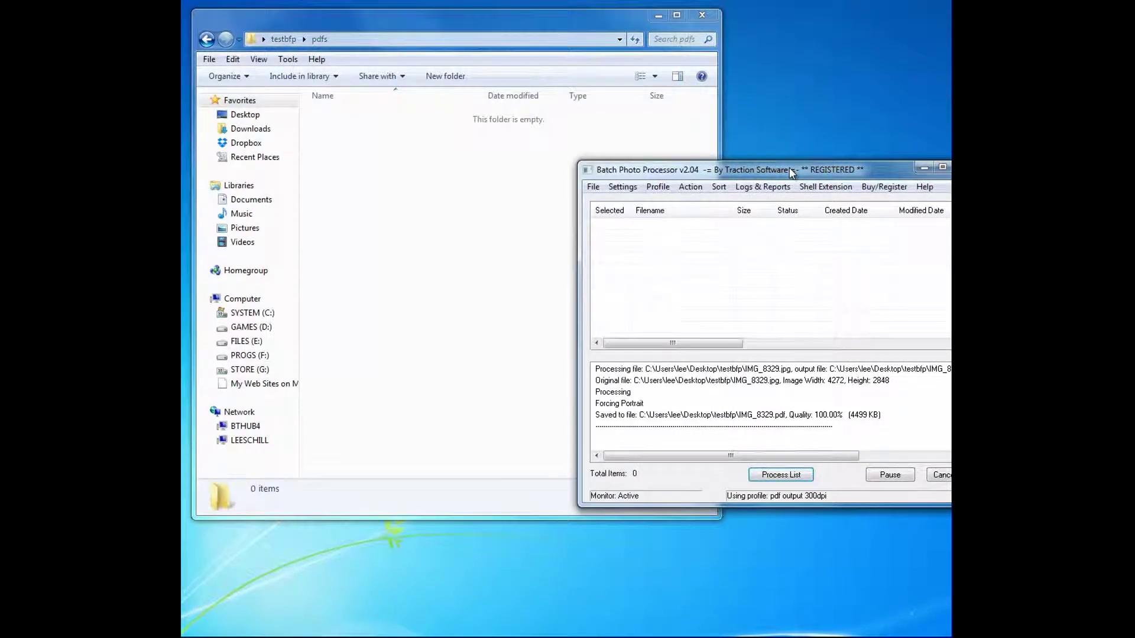
pyautogui.moveTo(789, 167); pyautogui.dragTo(754, 167)
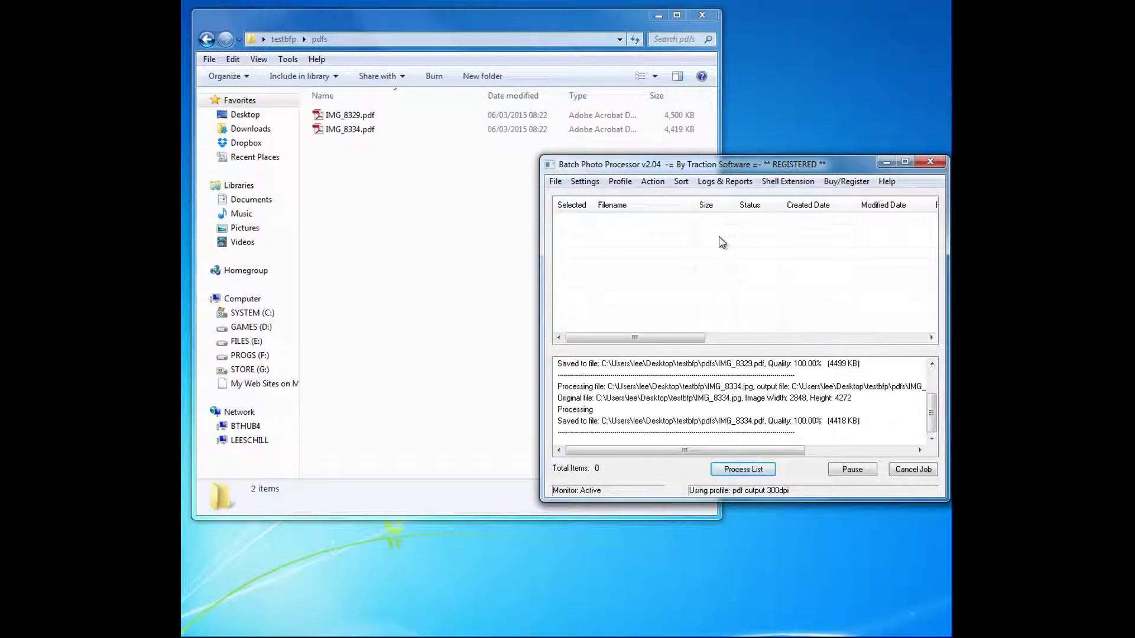
# Check IMG_8334.pdf in the viewer, then open the profile's photo settings
pyautogui.click(406, 197)
pyautogui.doubleClick(354, 131)
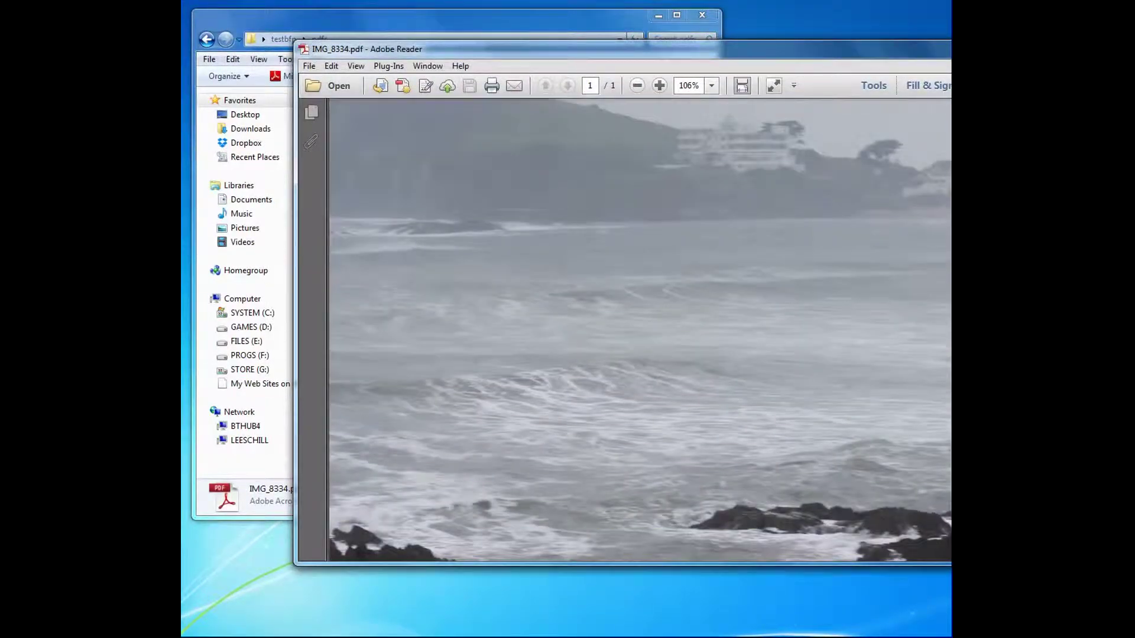
pyautogui.hotkey('alt', 'F4')
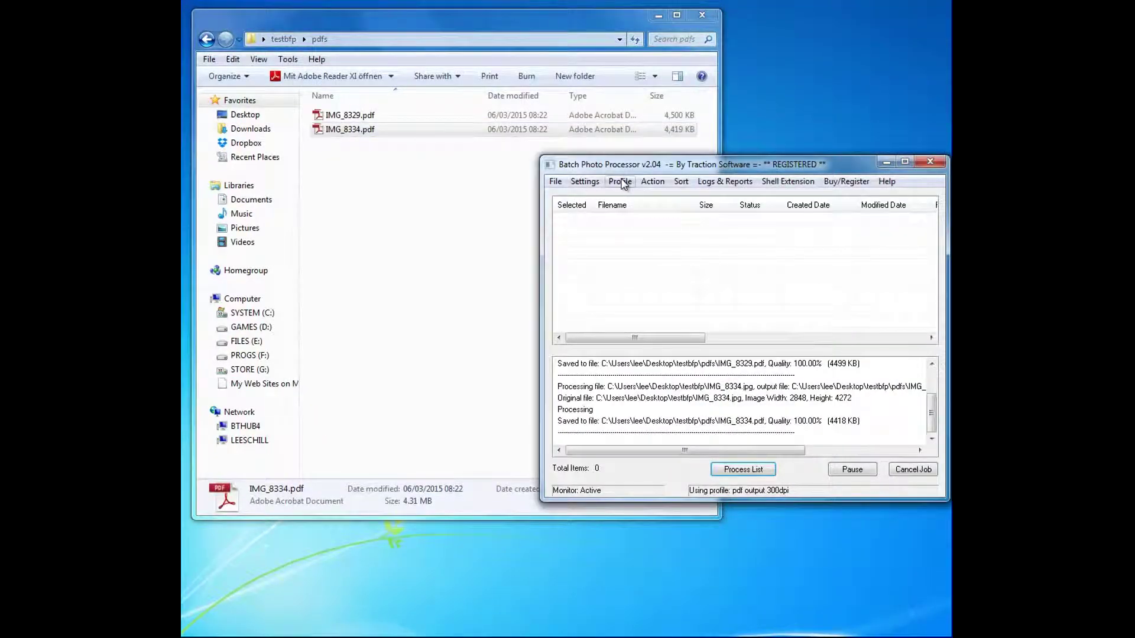
pyautogui.click(584, 182)
pyautogui.click(616, 236)
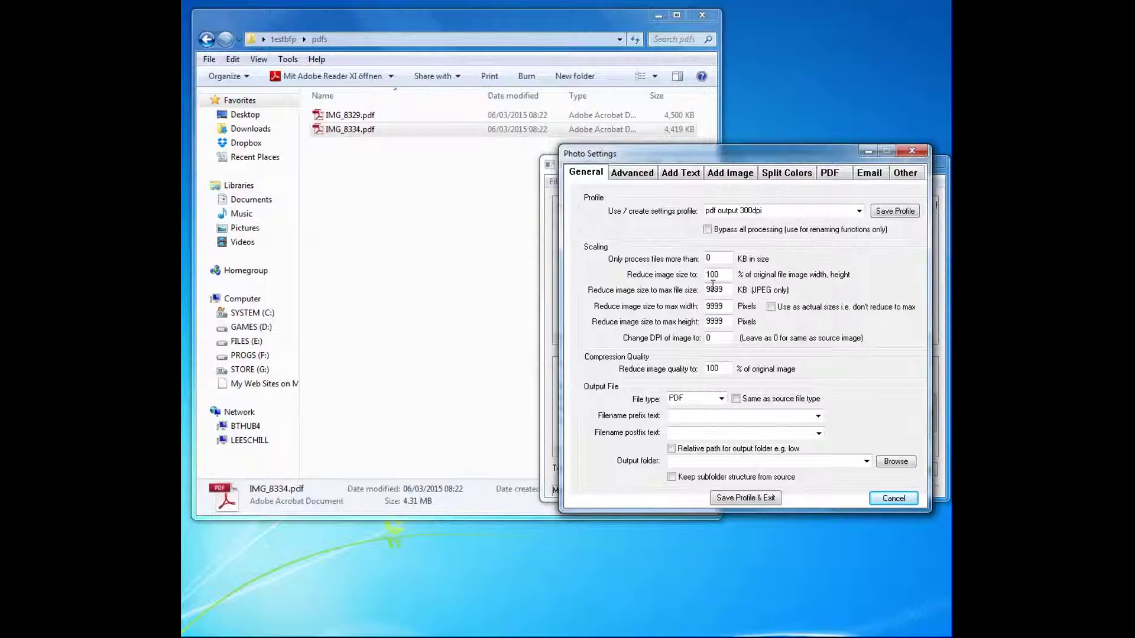
# Review the Advanced, Add Text, Add Image, Split Colors and PDF tabs, then save the 300dpi profile
pyautogui.click(631, 173)
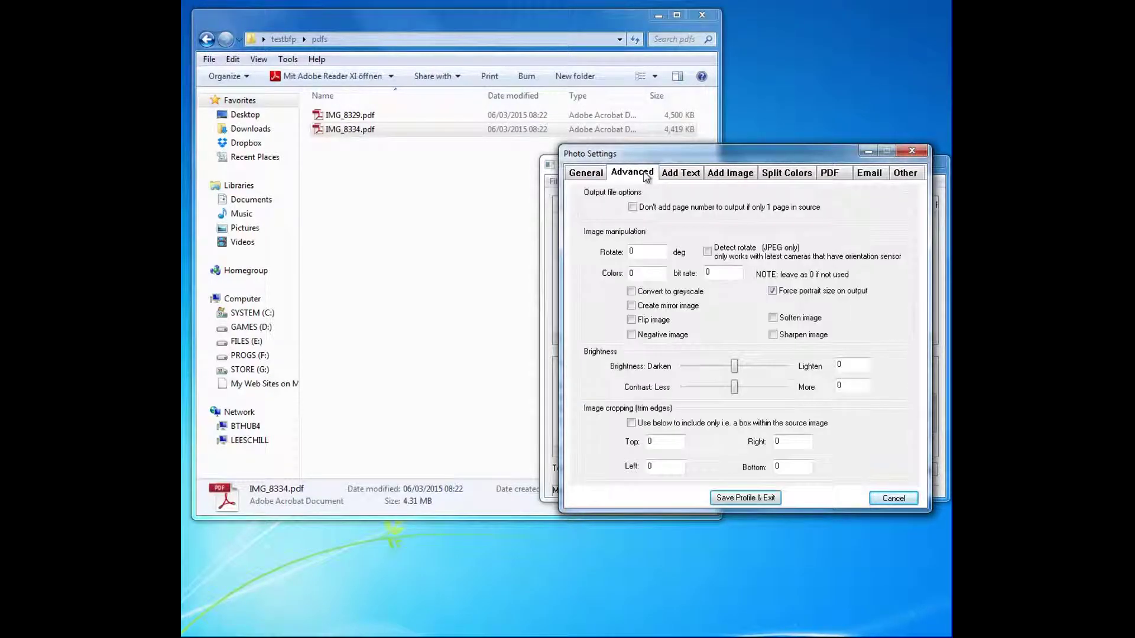
pyautogui.click(684, 174)
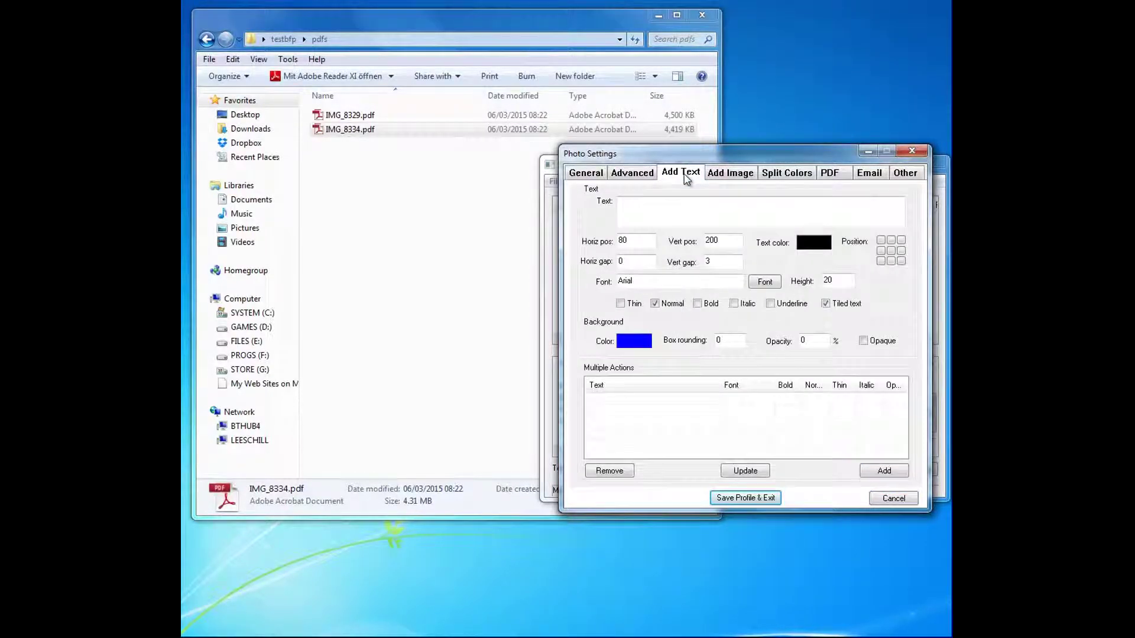
pyautogui.click(737, 177)
pyautogui.click(780, 174)
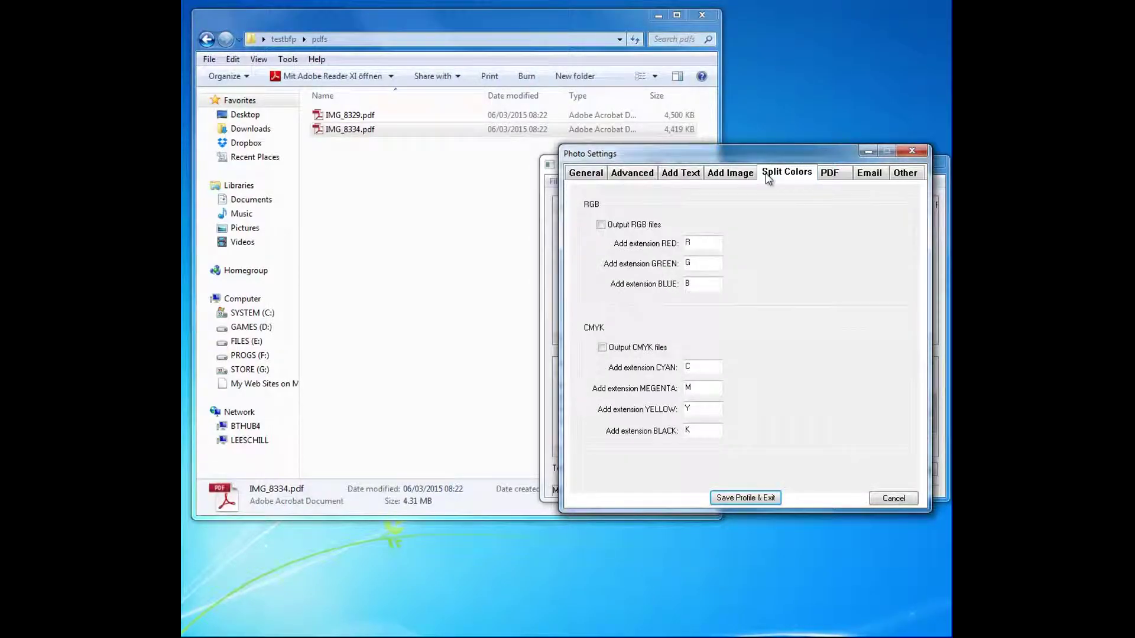
pyautogui.click(840, 175)
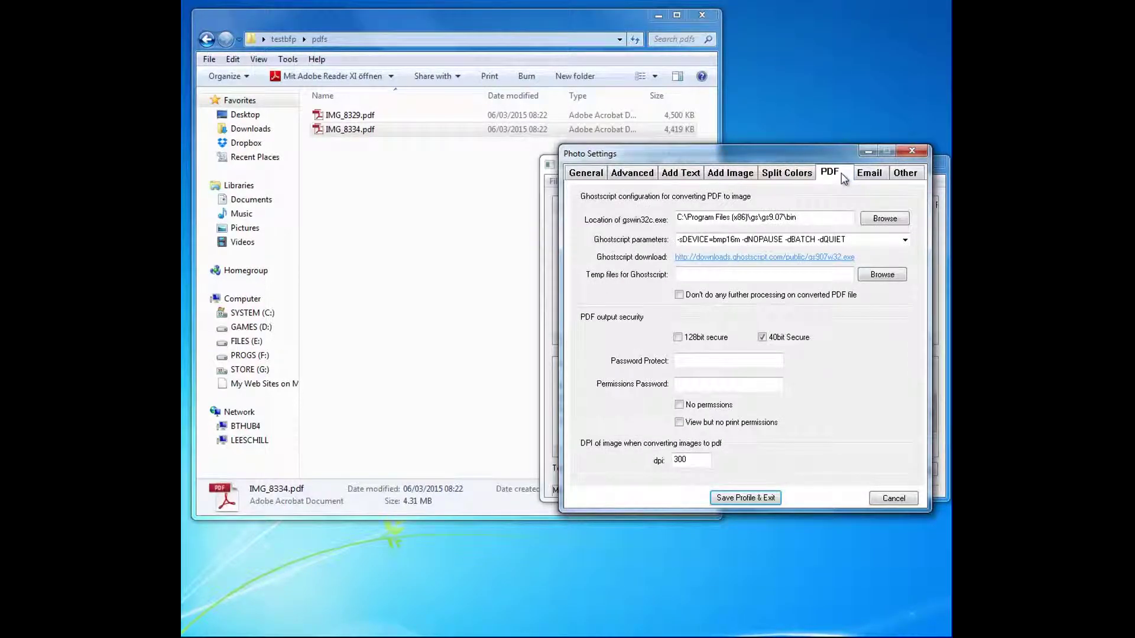
pyautogui.click(759, 498)
pyautogui.click(792, 360)
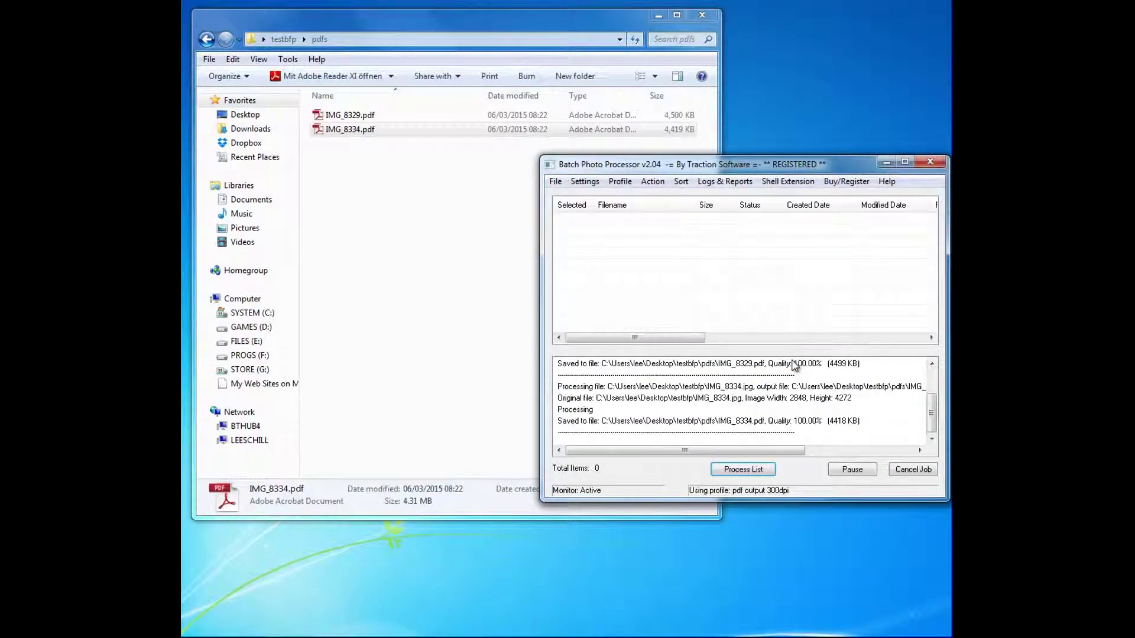